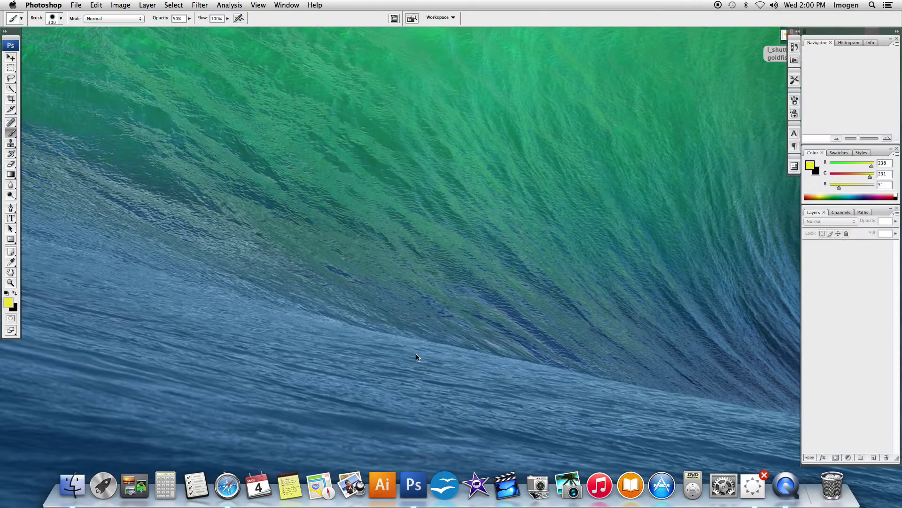
Create a new transparent 8 × 10 inch document at 300 pixels/inch
click(75, 5)
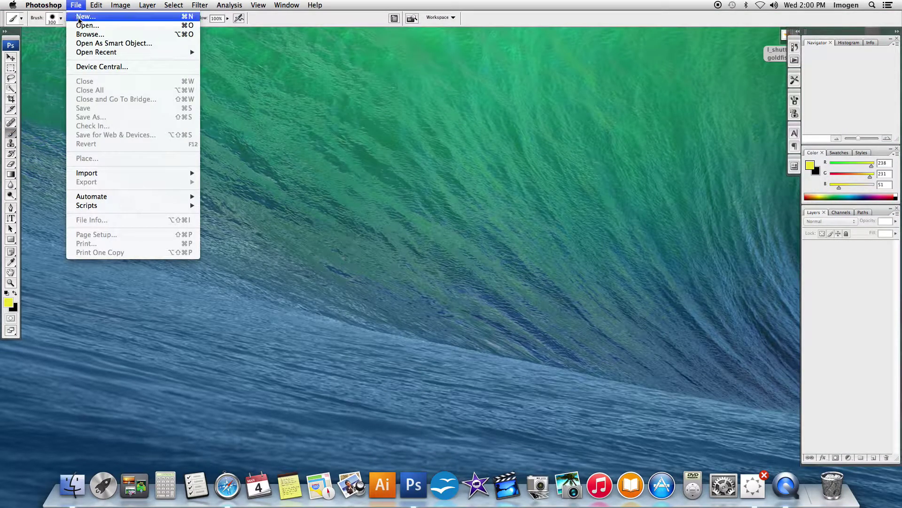
click(78, 18)
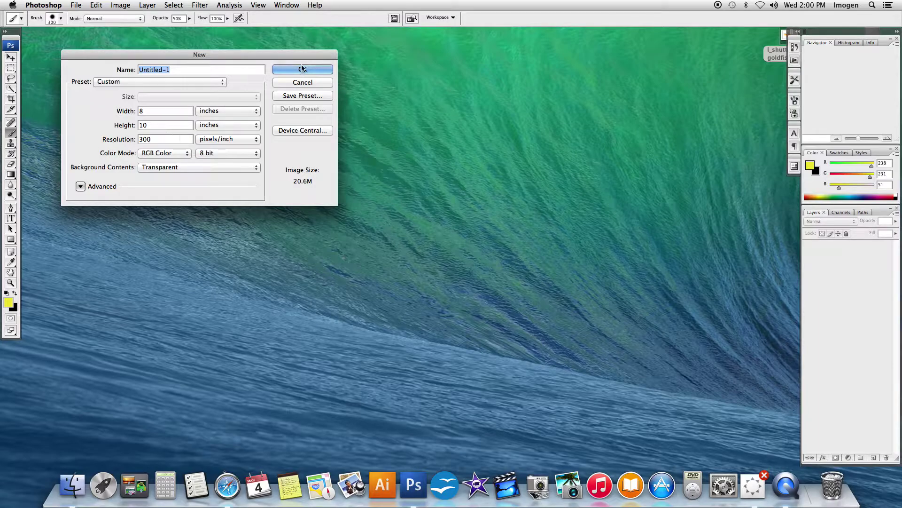
click(302, 69)
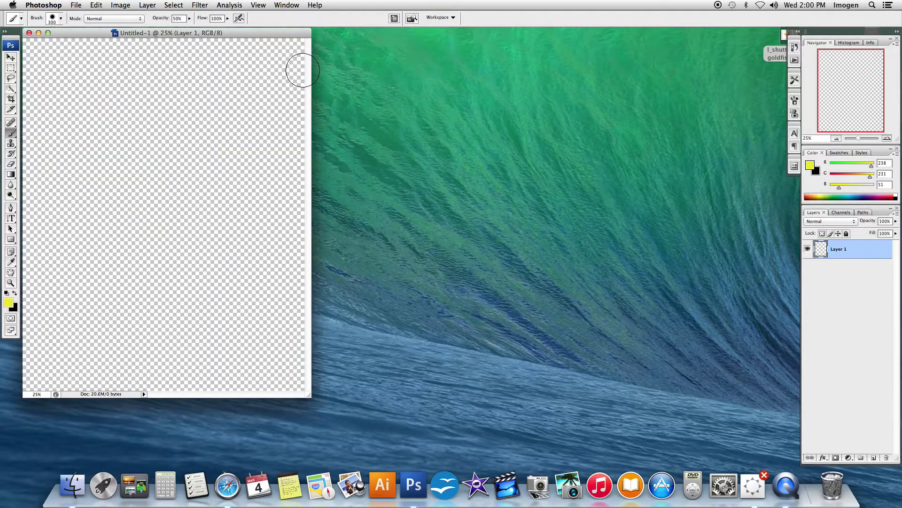
drag(250, 33, 377, 45)
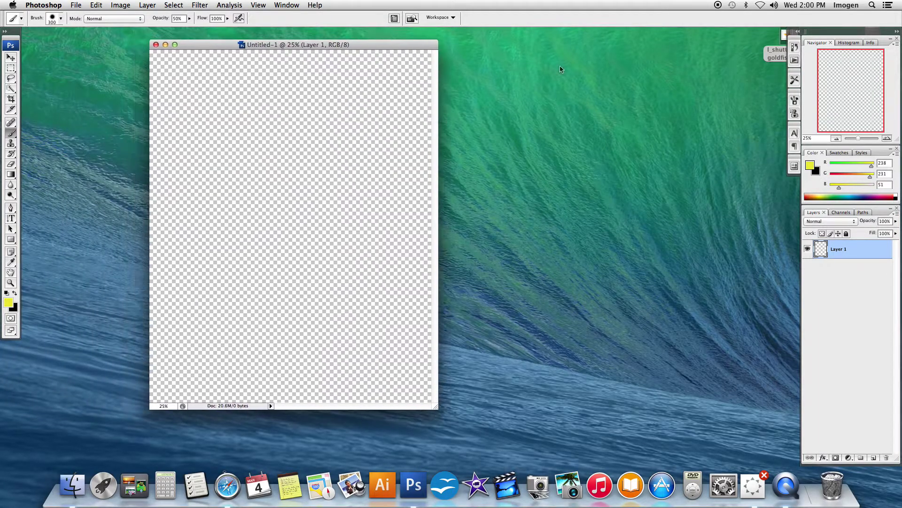
Open the 1200×675 goldfish JPG from the desktop by dropping it onto Photoshop's Dock icon
click(563, 82)
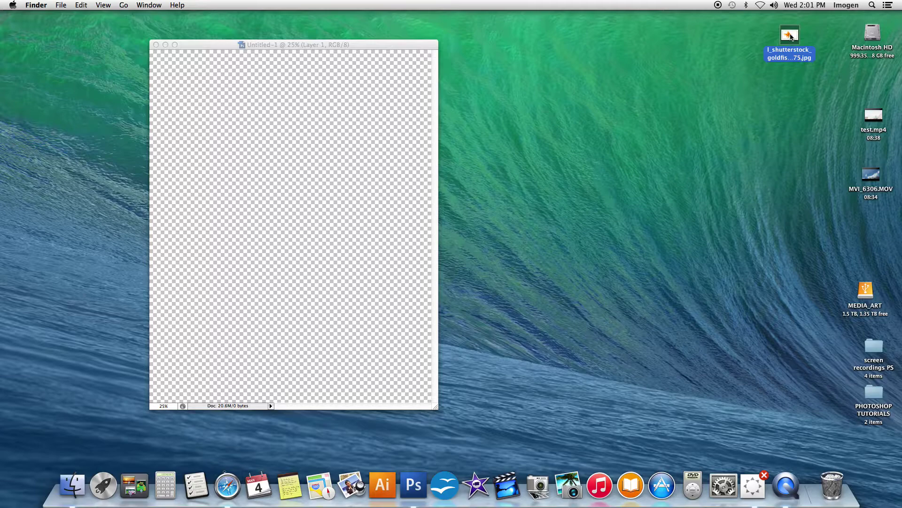
mouse_move(790, 37)
mouse_down()
mouse_move(634, 282)
mouse_move(447, 465)
mouse_move(376, 484)
mouse_move(412, 487)
mouse_up()
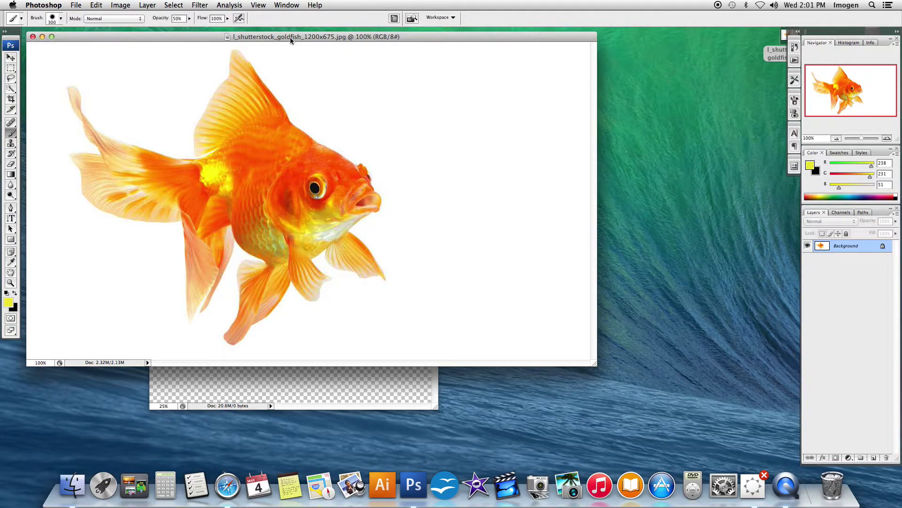
Use the Move tool to copy the goldfish into Untitled-1's top-left corner
drag(289, 38, 582, 40)
click(10, 57)
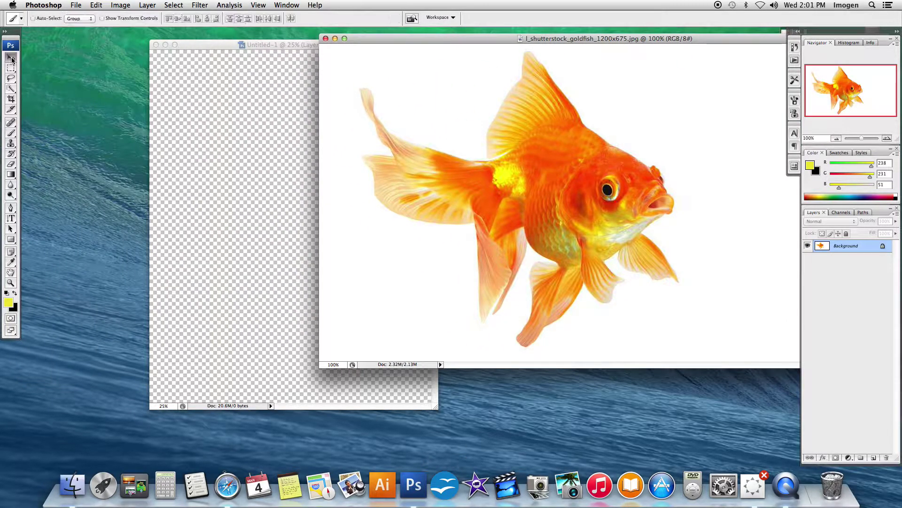
drag(444, 190, 269, 188)
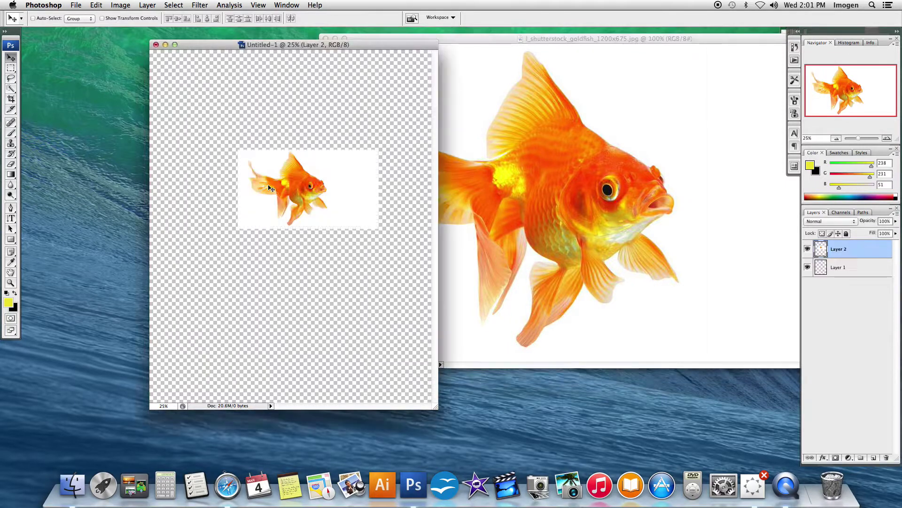
drag(324, 205, 242, 109)
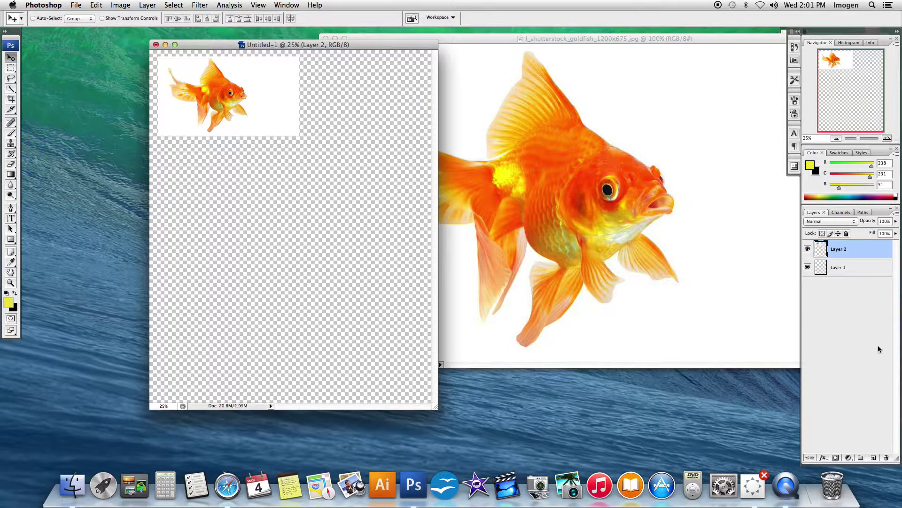
Rename the goldfish layer to ORIGINAL
double_click(843, 249)
text(ORIGIAN)
text(L)
key(BackSpace)
key(BackSpace)
key(BackSpace)
text(NA)
key(Return)
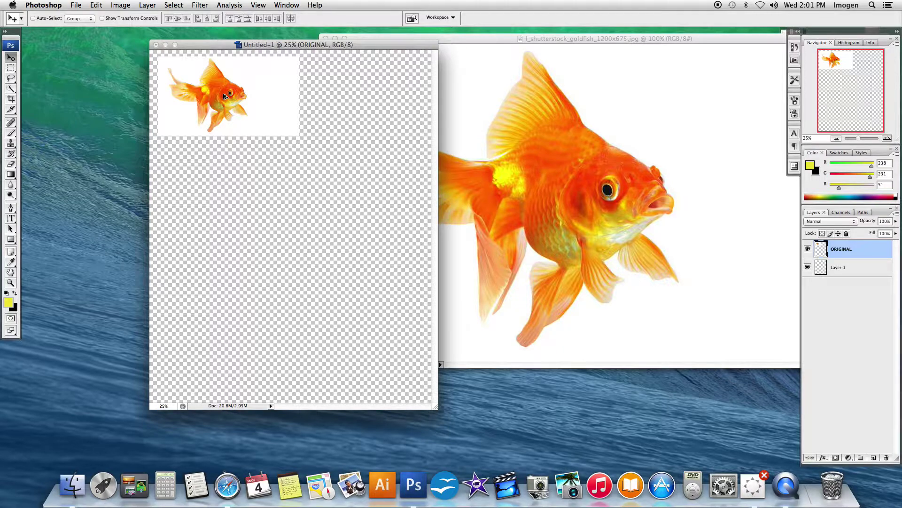
Duplicate the goldfish to the right, scale it to about 65.6%, and name the layer scale
drag(224, 95, 349, 98)
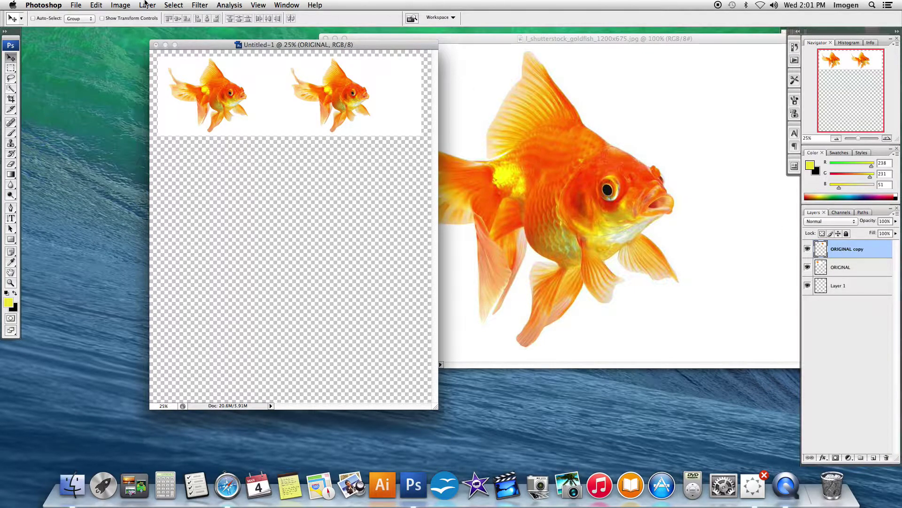
click(97, 5)
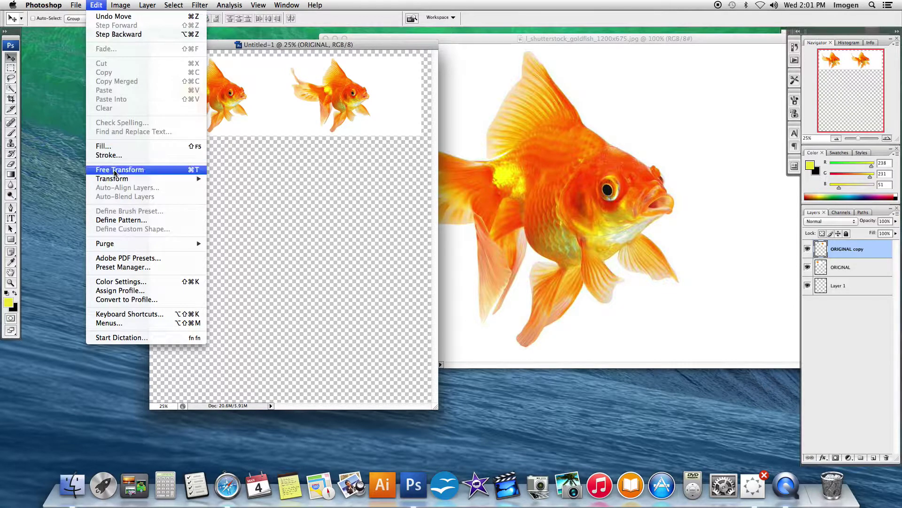
mouse_move(120, 180)
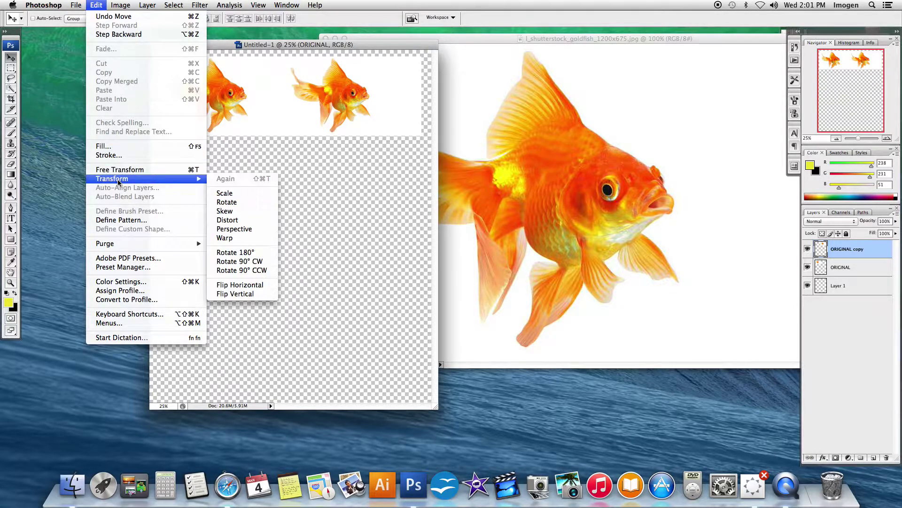
click(229, 194)
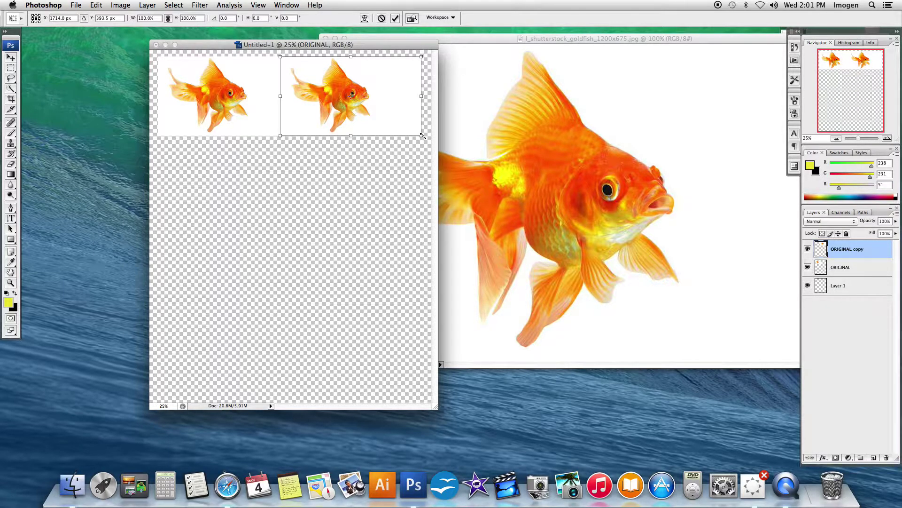
drag(423, 136, 381, 110)
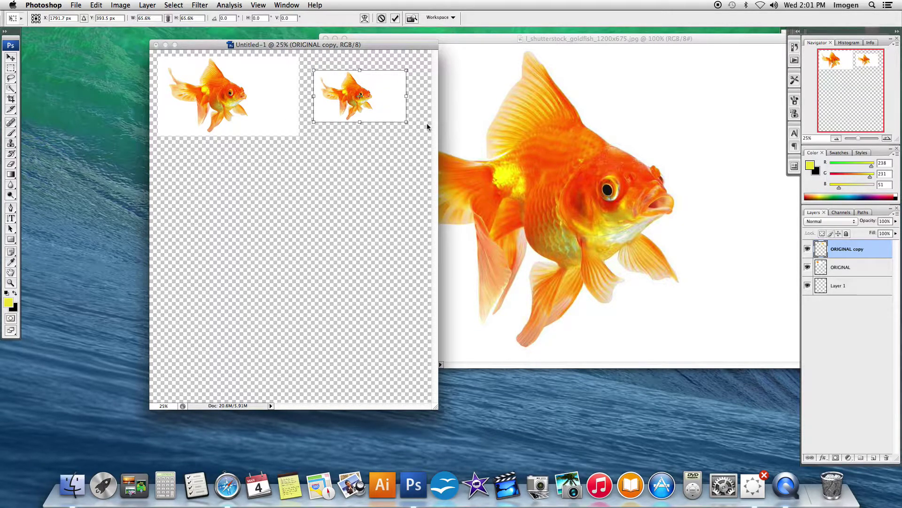
key(Return)
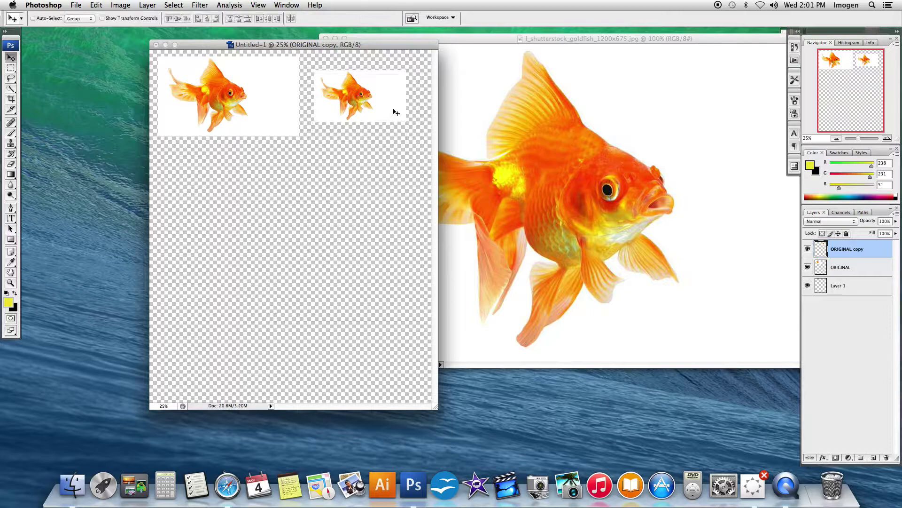
double_click(848, 249)
text(scale)
key(Return)
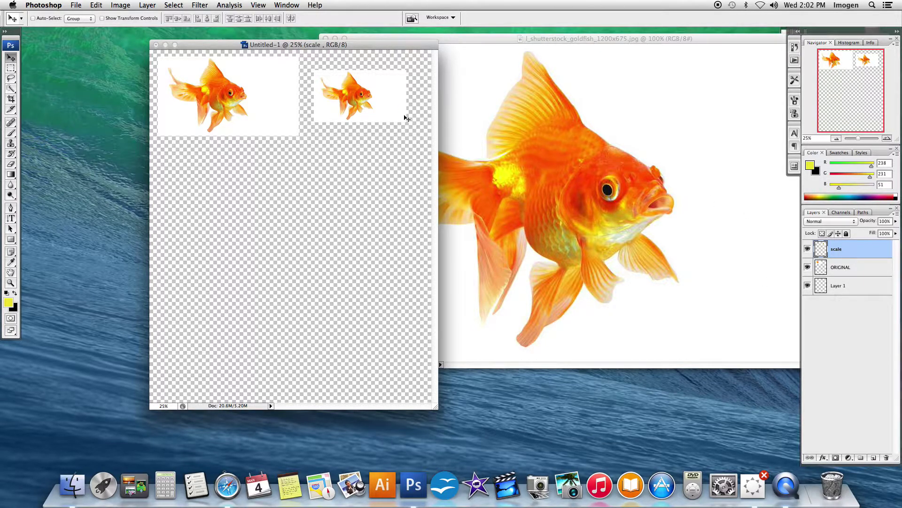
Duplicate the small goldfish below the original, rotate it about 34°, and name the layer rotate
drag(358, 97, 209, 169)
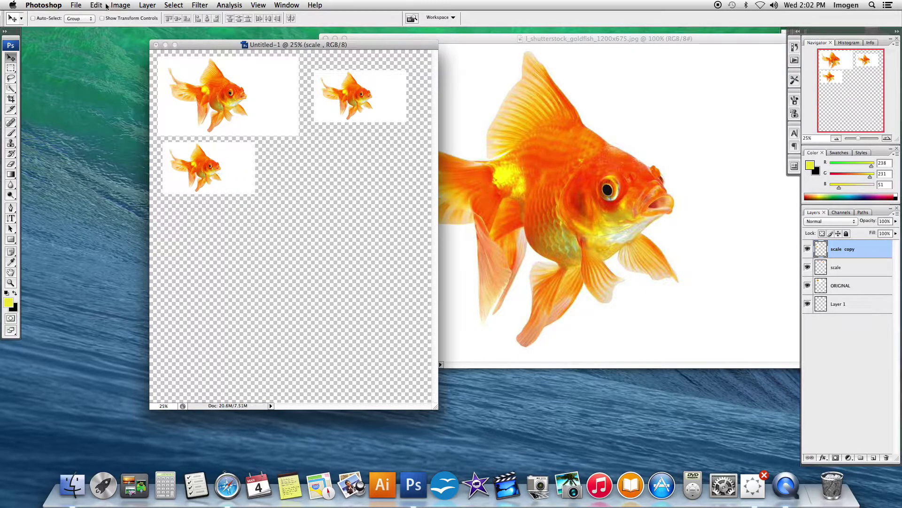
click(96, 6)
mouse_move(116, 180)
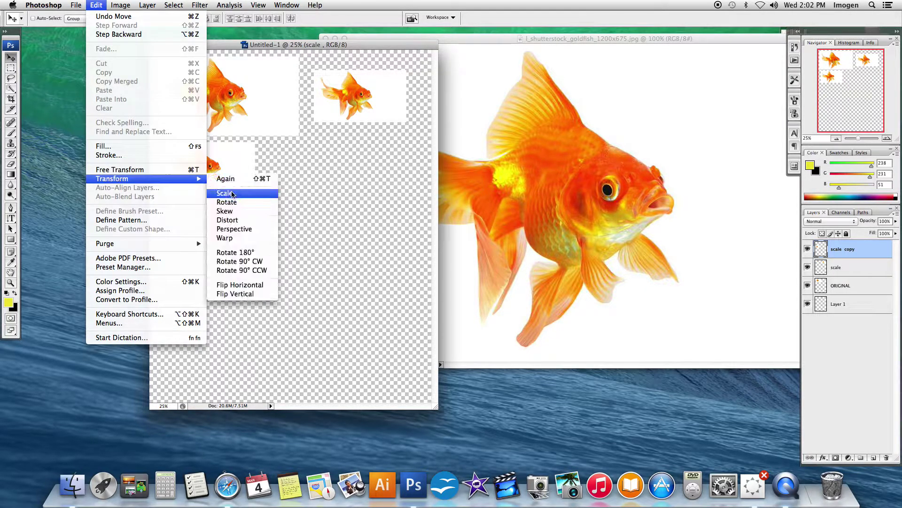
click(242, 202)
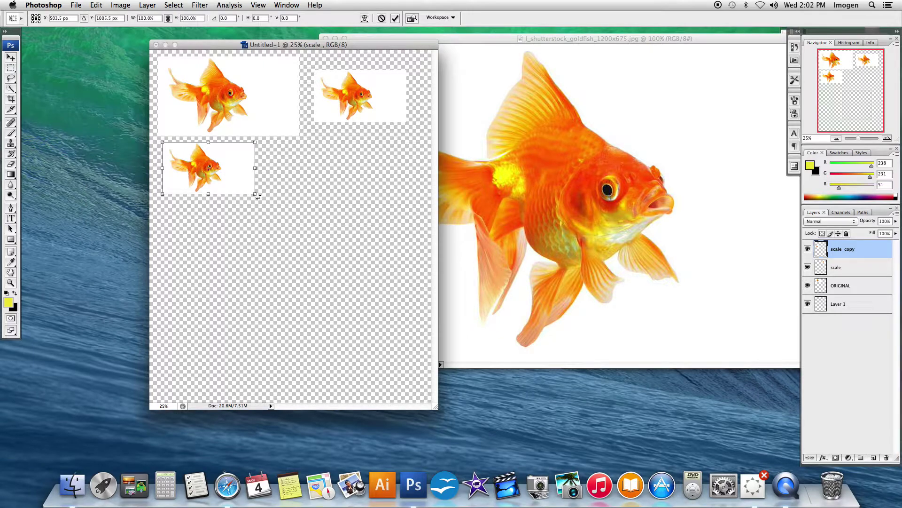
drag(258, 197, 229, 211)
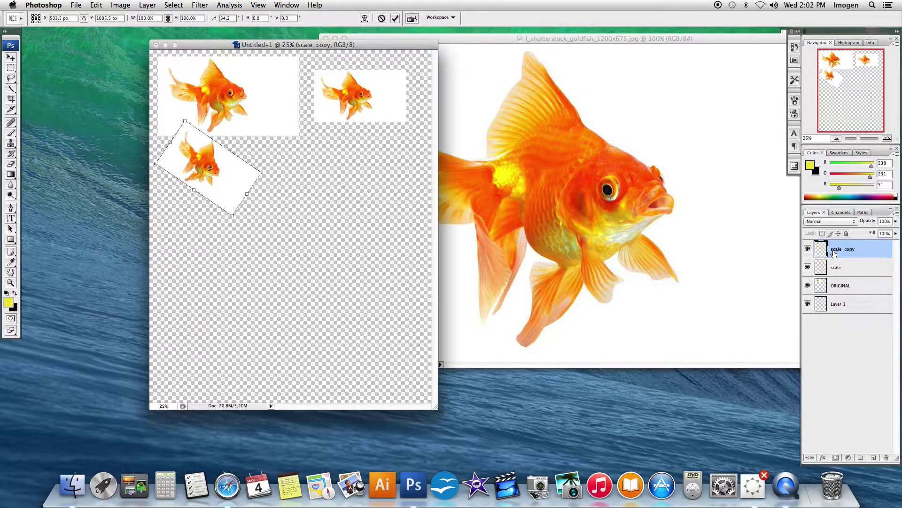
key(Return)
double_click(840, 250)
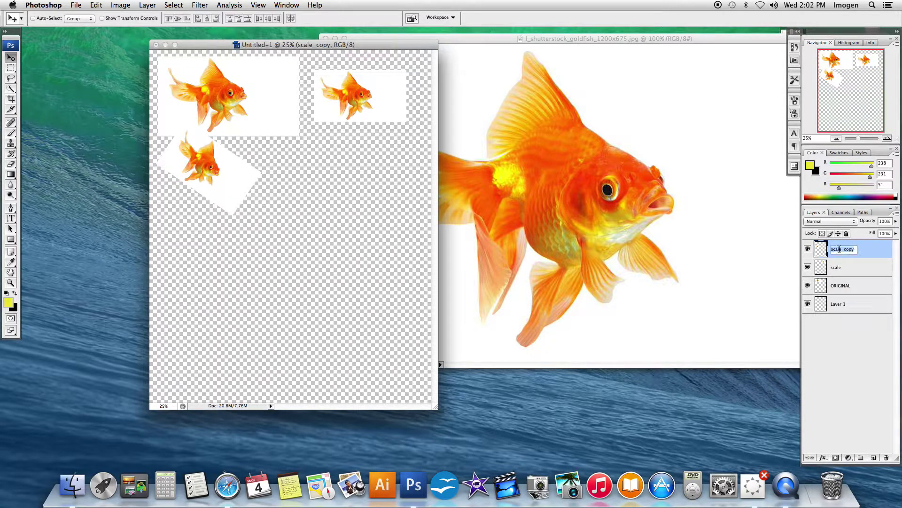
text(rotate)
key(Return)
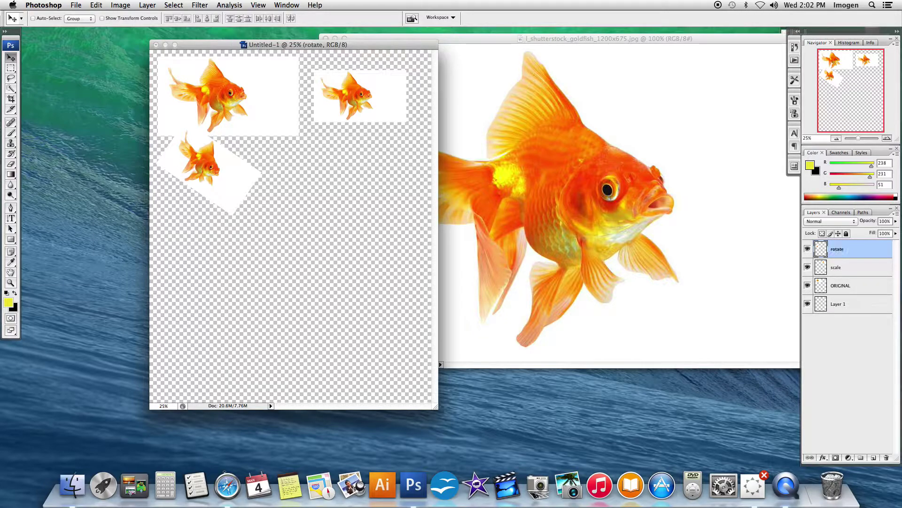
Copy the scale fish beside the rotated one, skew its right side, and name the layer skew
click(853, 269)
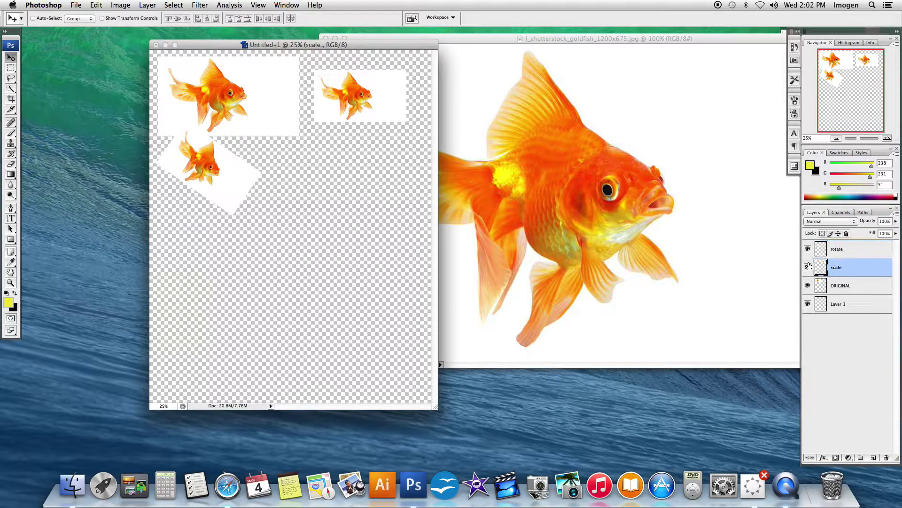
drag(362, 96, 301, 167)
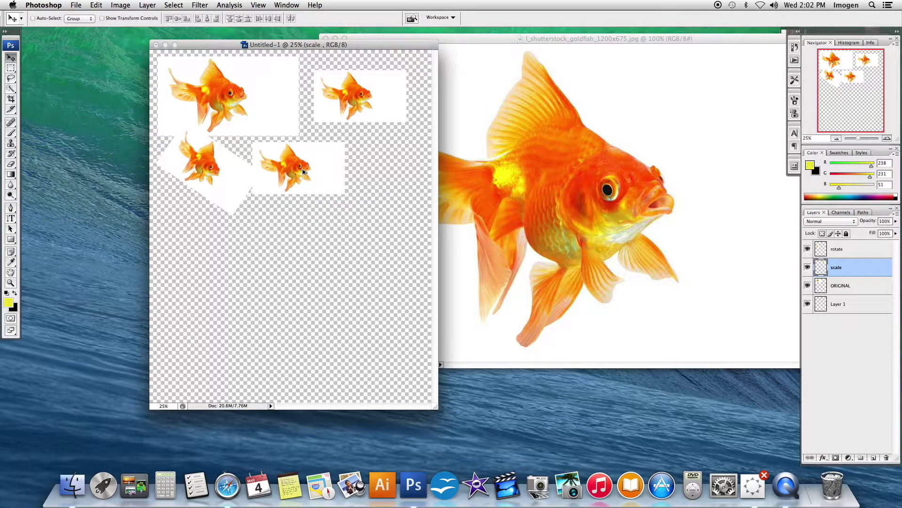
click(97, 6)
mouse_move(125, 182)
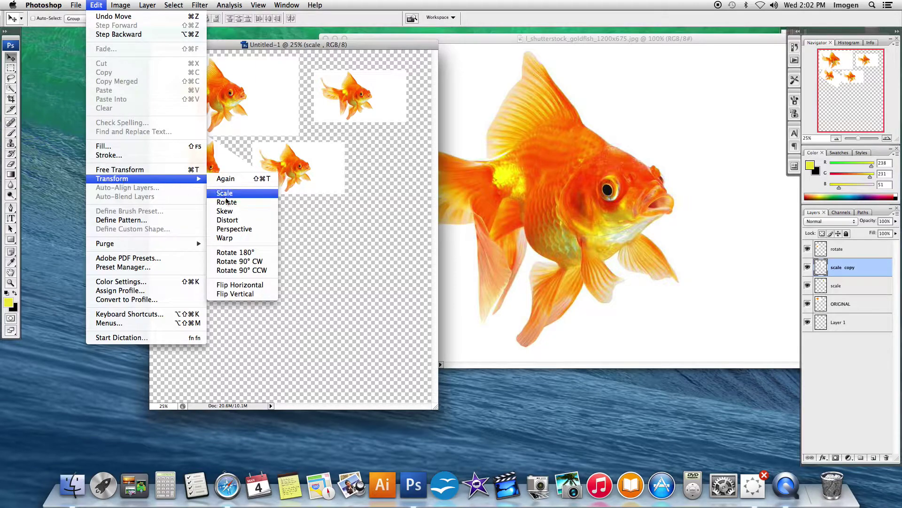
click(226, 211)
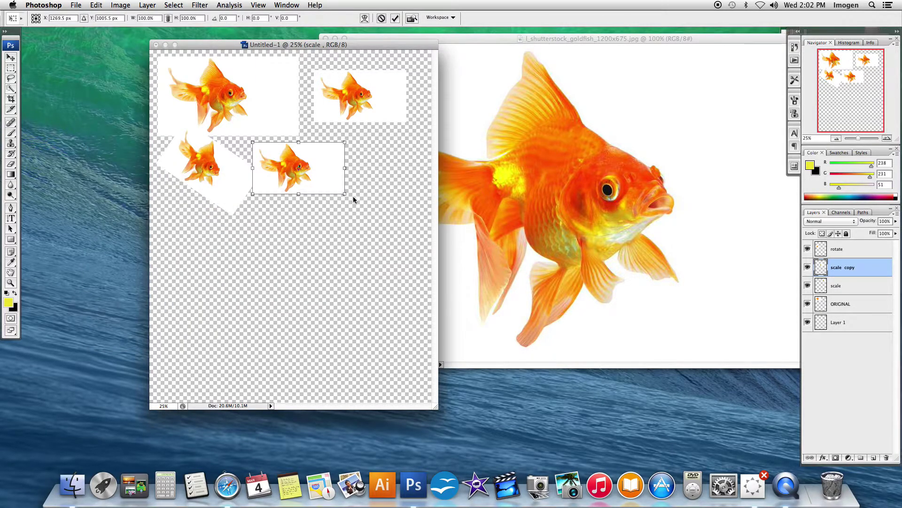
drag(345, 194, 345, 218)
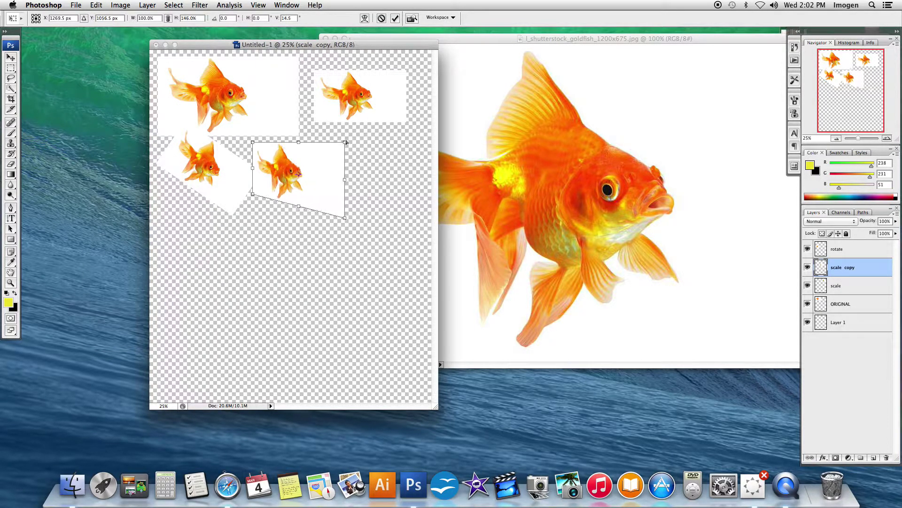
drag(345, 143, 345, 126)
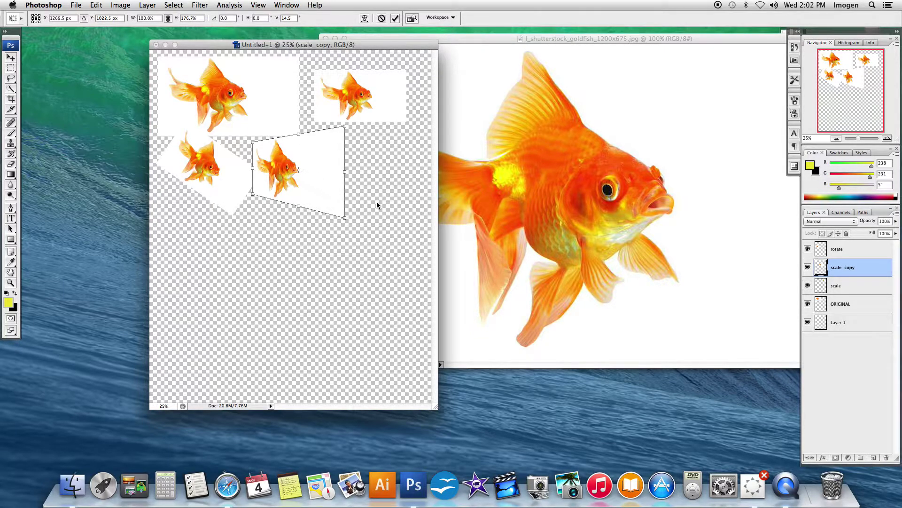
key(Return)
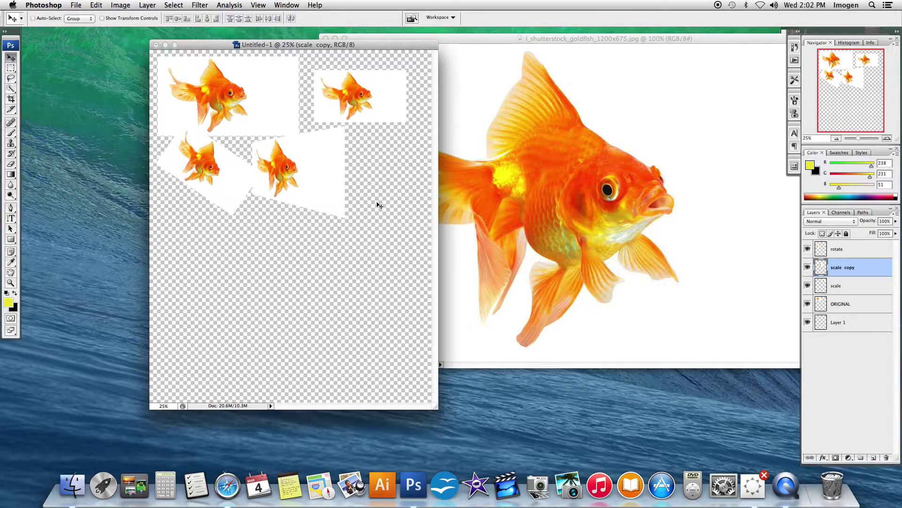
double_click(842, 267)
text(skew)
key(Return)
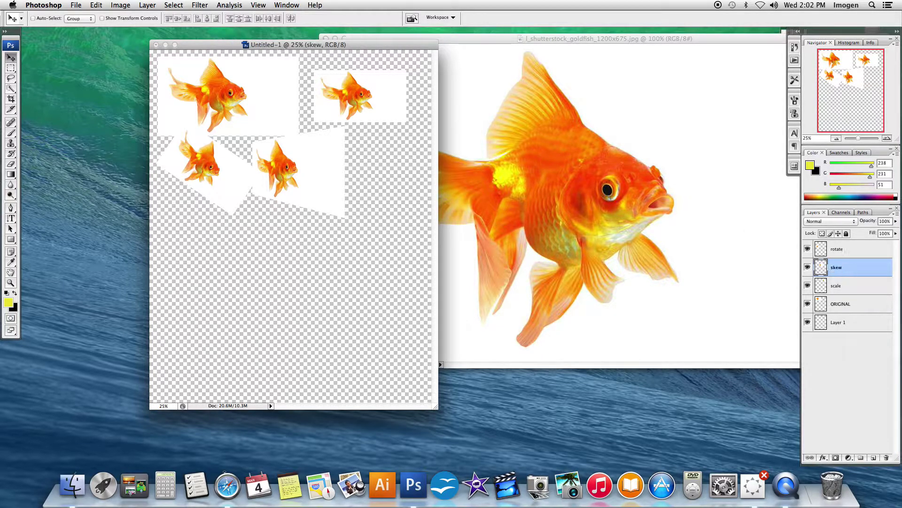
Copy the scale fish to the second row's right, move its layer to the top, distort it, and name it distort
click(855, 289)
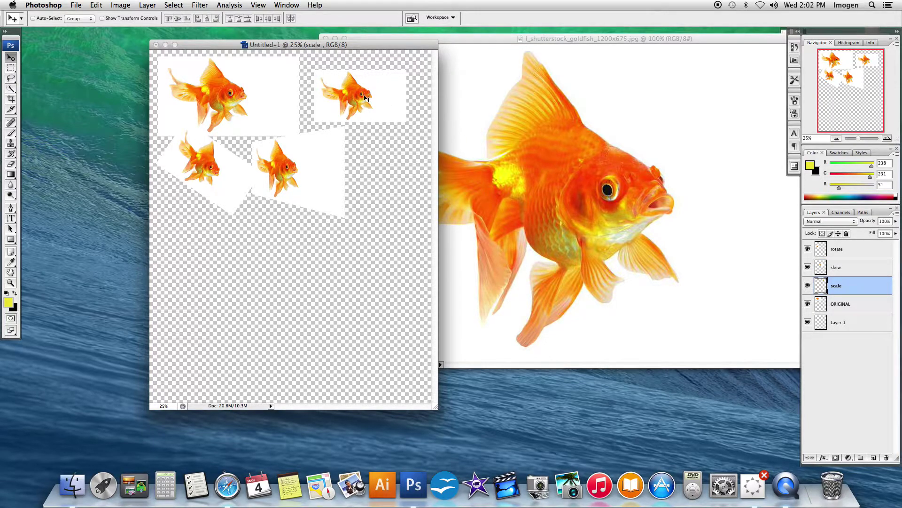
drag(366, 99, 376, 171)
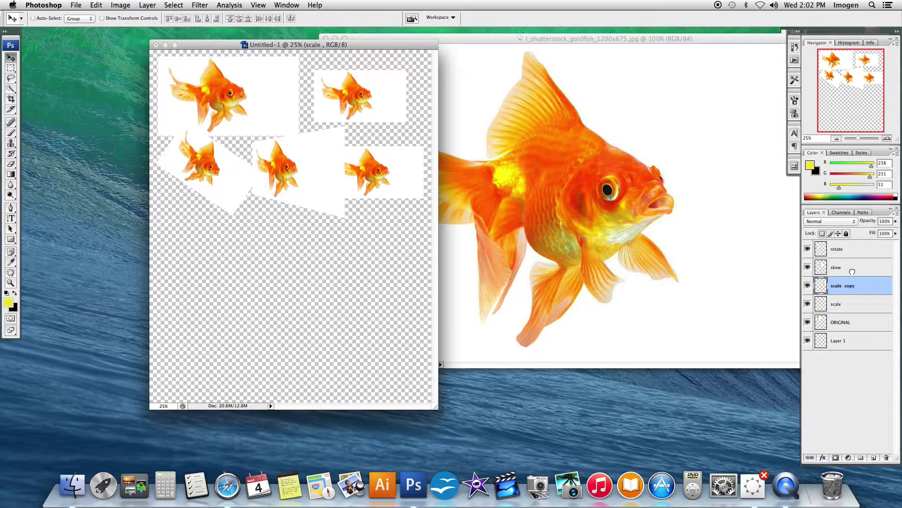
drag(852, 272, 854, 245)
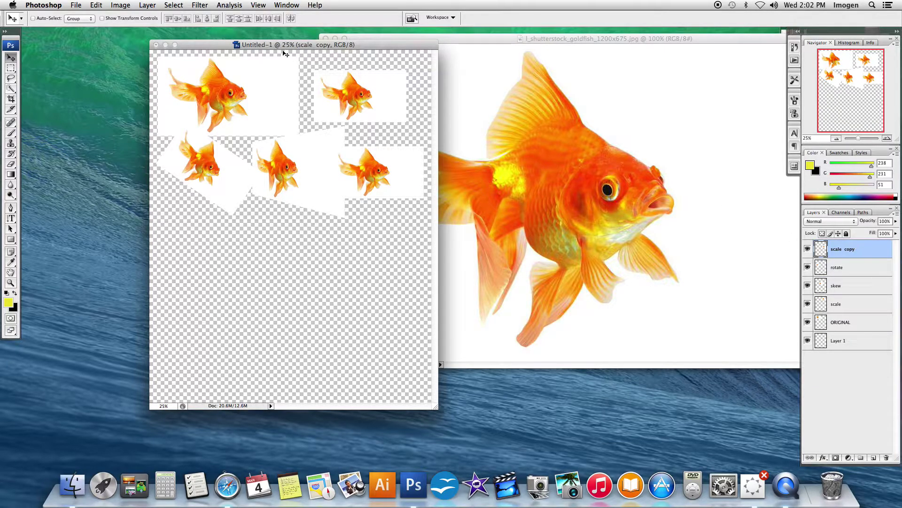
click(96, 5)
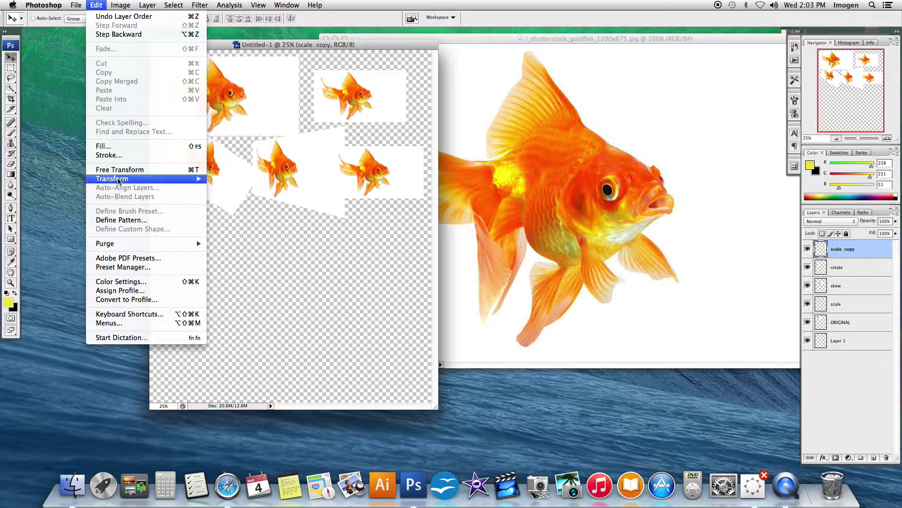
mouse_move(118, 179)
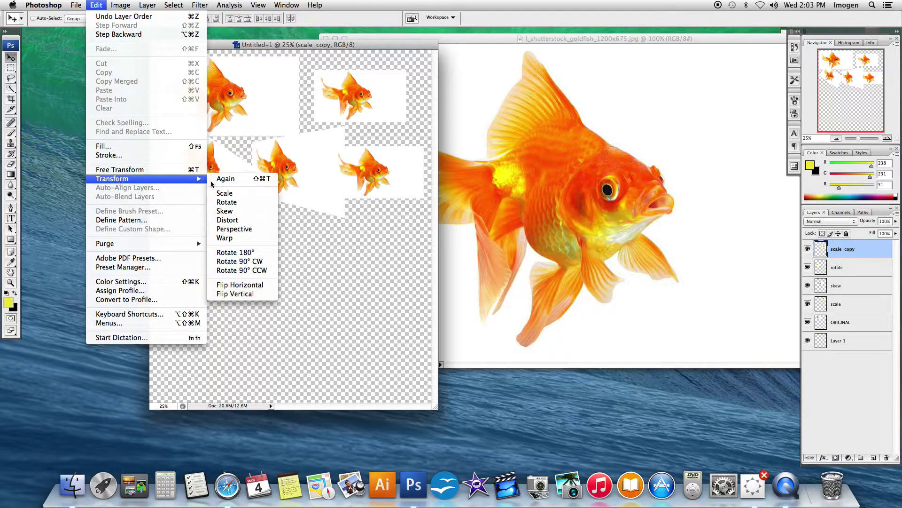
click(228, 220)
drag(424, 198, 419, 229)
drag(332, 147, 401, 140)
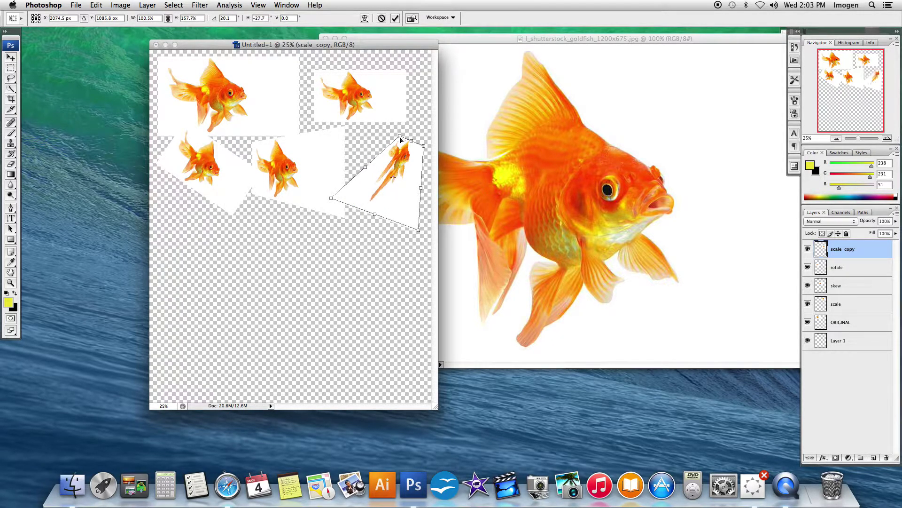
key(Return)
double_click(845, 249)
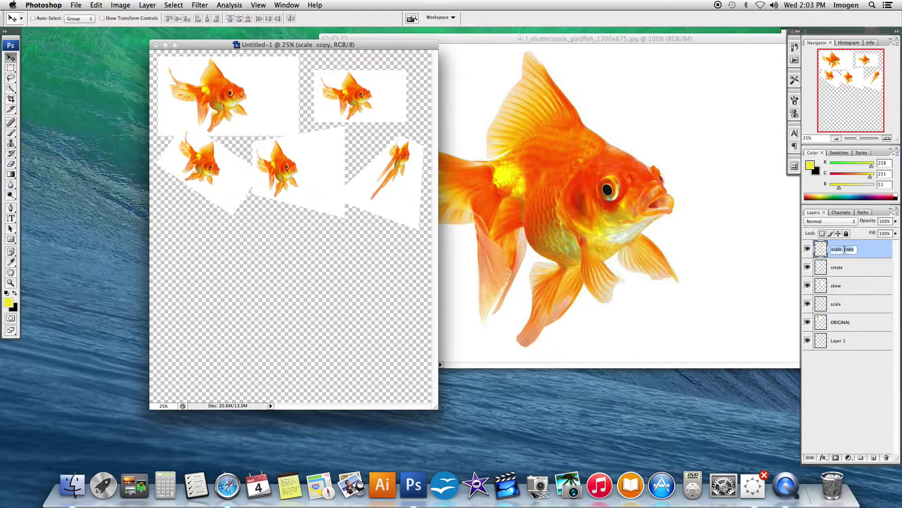
text(distort)
key(Return)
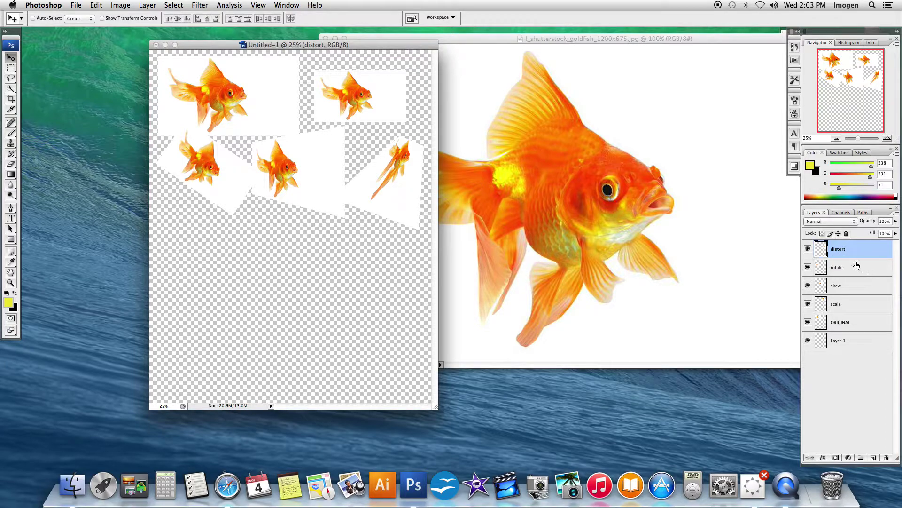
Copy the scale fish into the third row, taper it with Perspective, and name the layer perspective
click(847, 306)
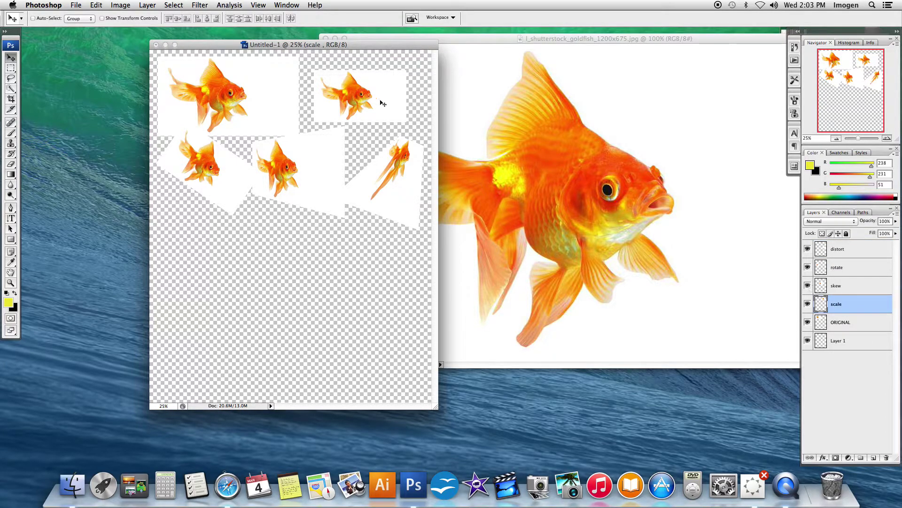
drag(360, 93, 207, 239)
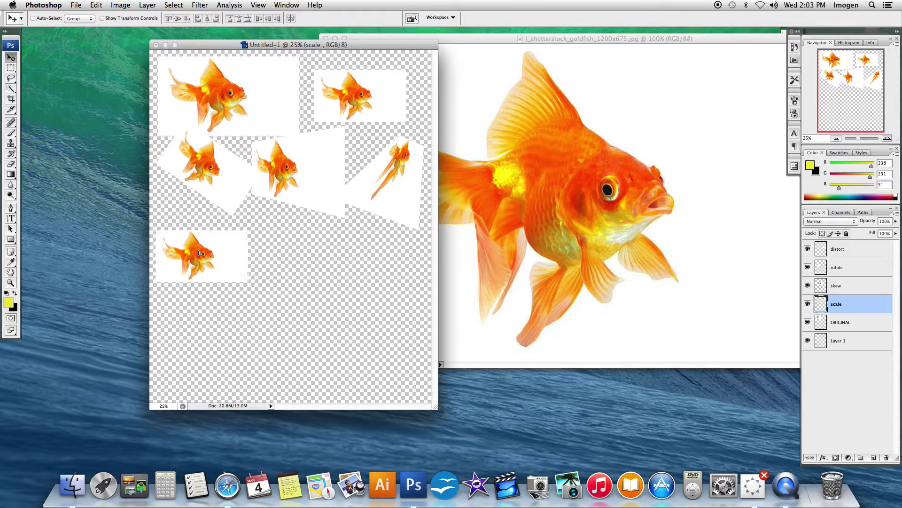
click(101, 6)
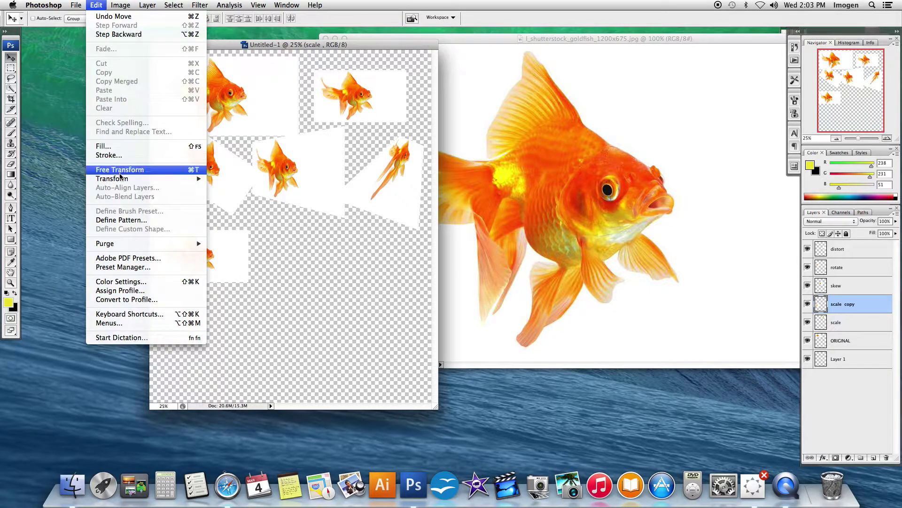
mouse_move(121, 179)
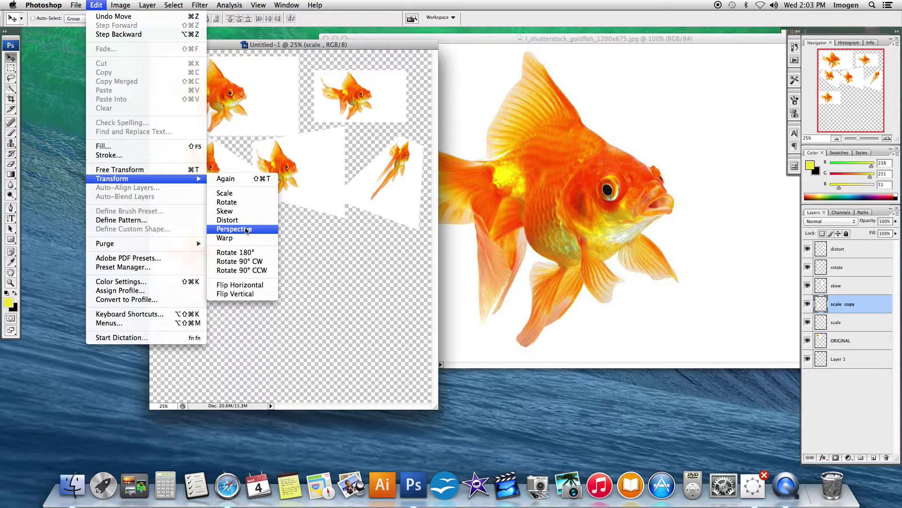
click(245, 231)
drag(249, 230, 212, 230)
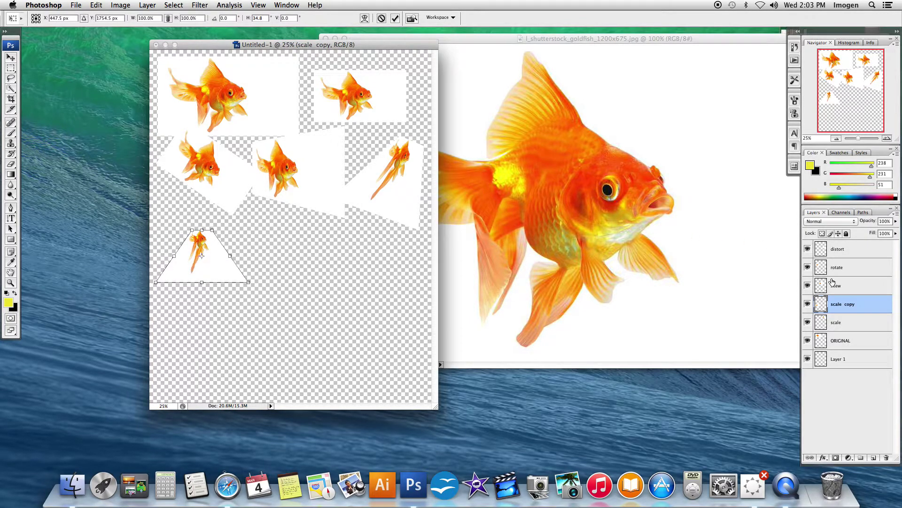
key(Return)
double_click(845, 305)
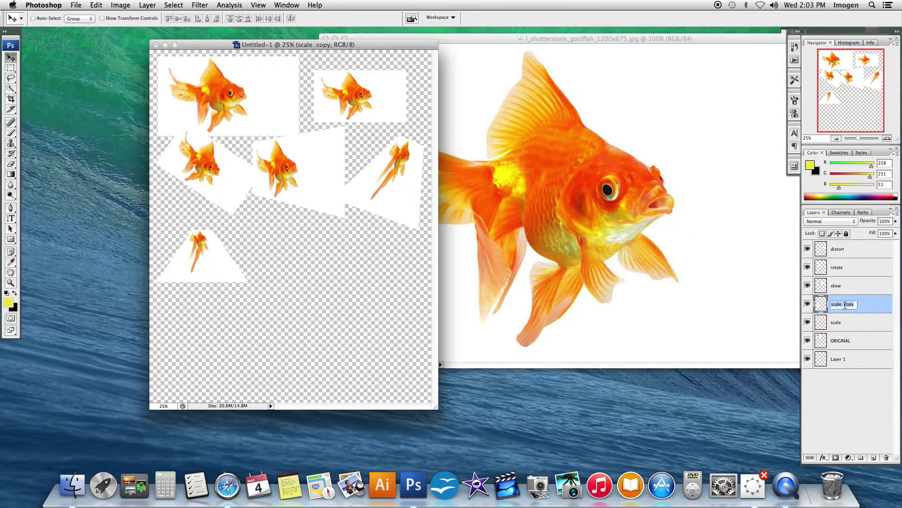
text(perspective)
key(Return)
Copy the scale fish to the lower centre, warp it into a curve, and name the layer warp
click(842, 323)
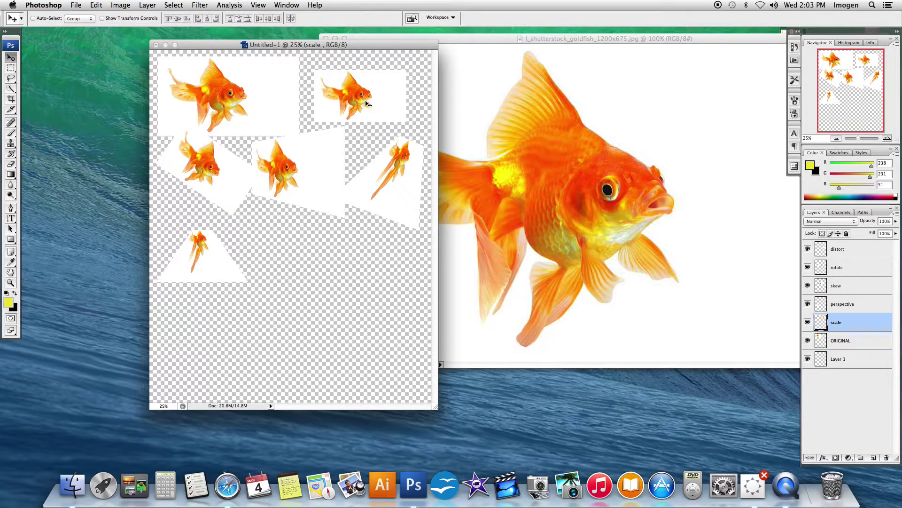
drag(365, 105, 316, 267)
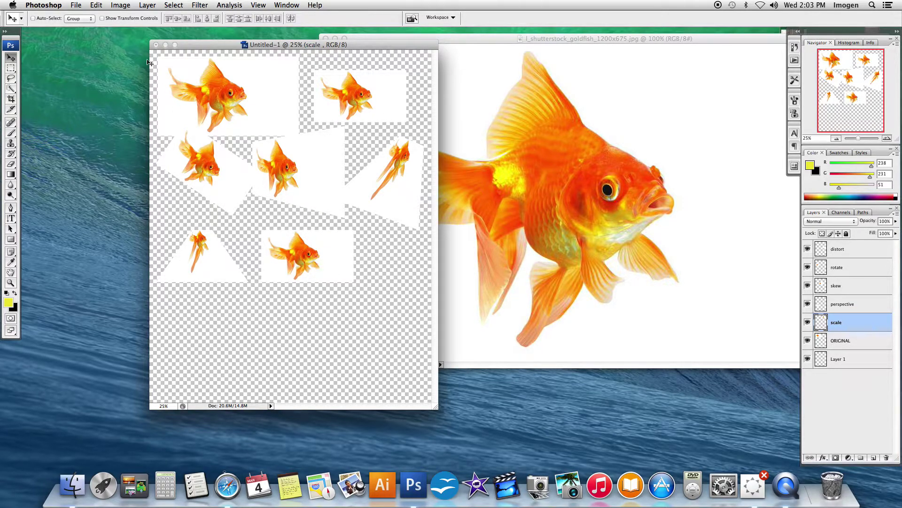
click(94, 5)
mouse_move(126, 180)
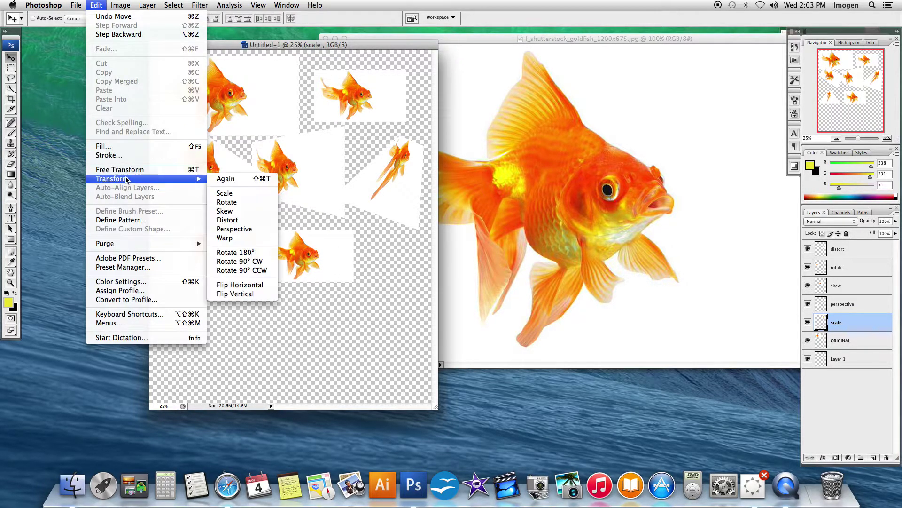
click(249, 237)
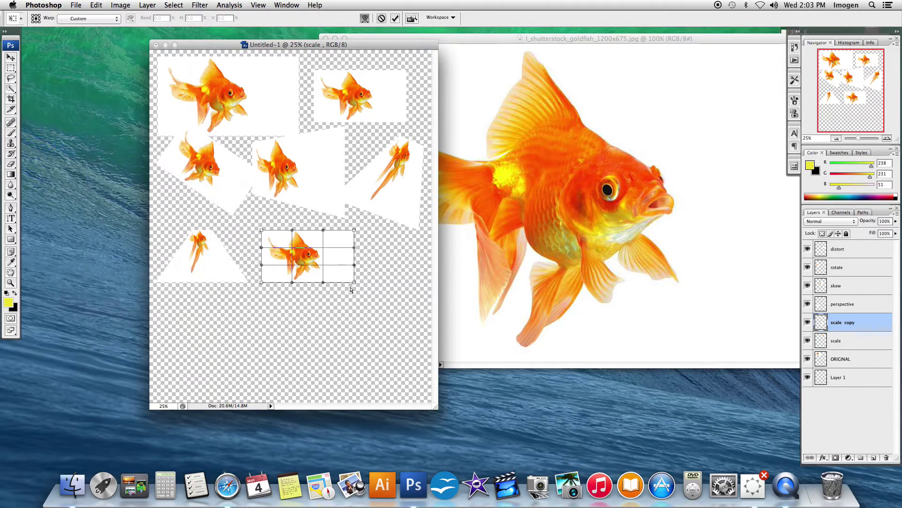
drag(354, 282, 331, 269)
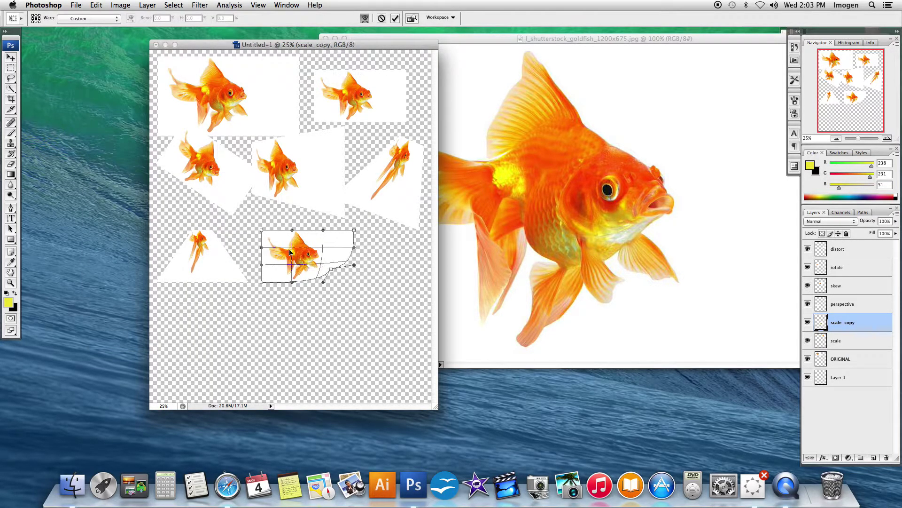
drag(292, 240, 281, 270)
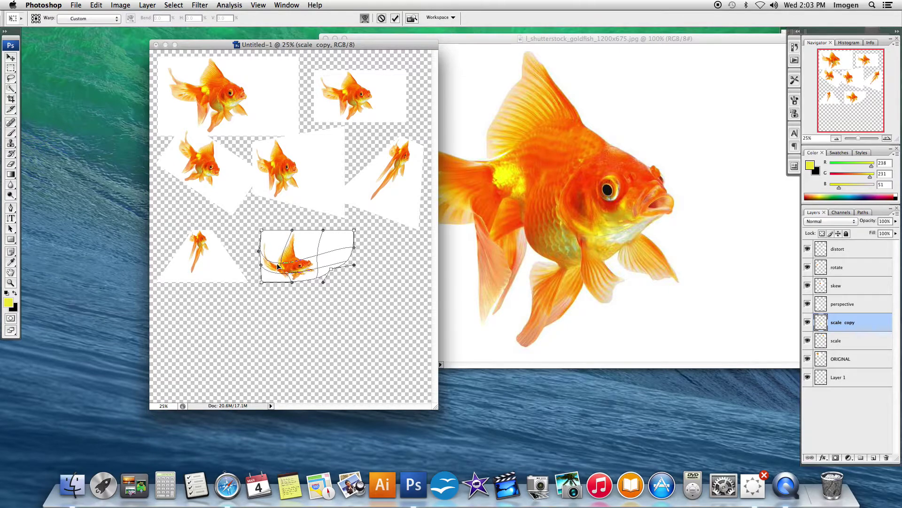
key(Return)
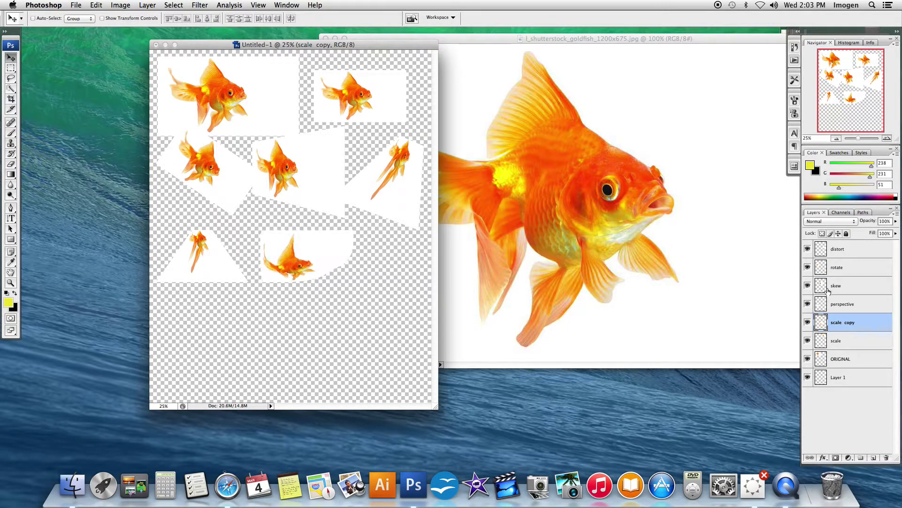
double_click(844, 322)
text(warp)
key(Return)
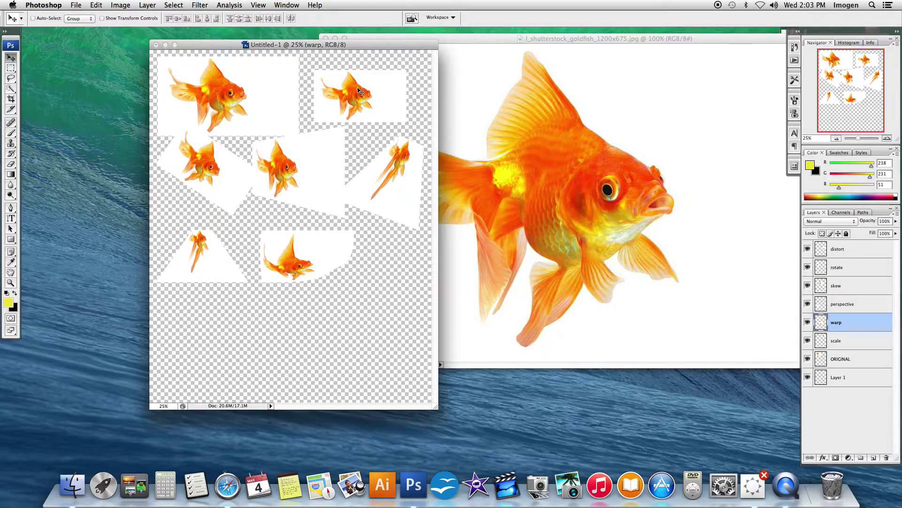
Copy the scale fish to the lower right, move its layer to the top, flip it horizontally, and name it horizontal
click(842, 346)
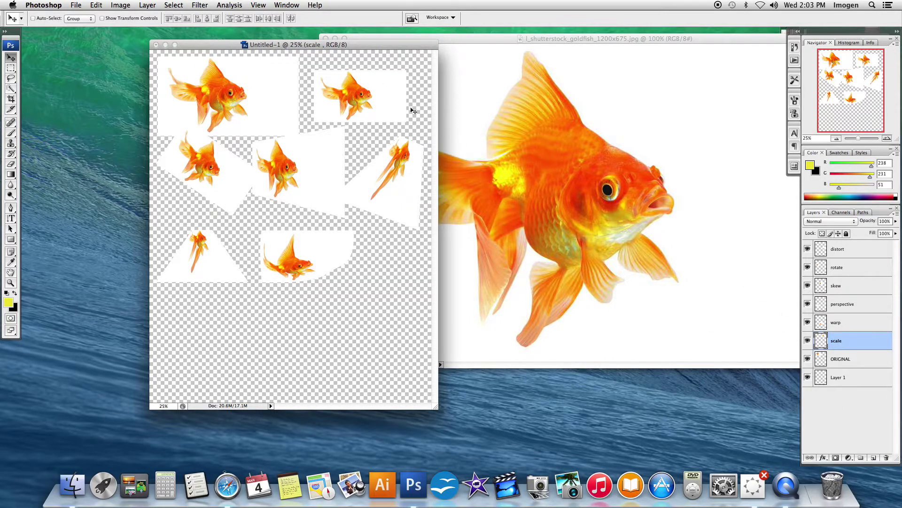
drag(376, 100, 397, 267)
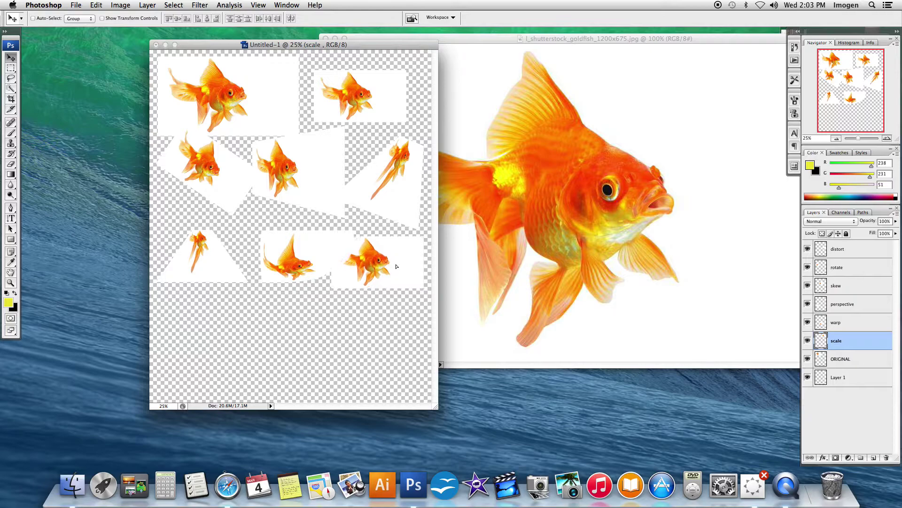
drag(853, 340, 851, 249)
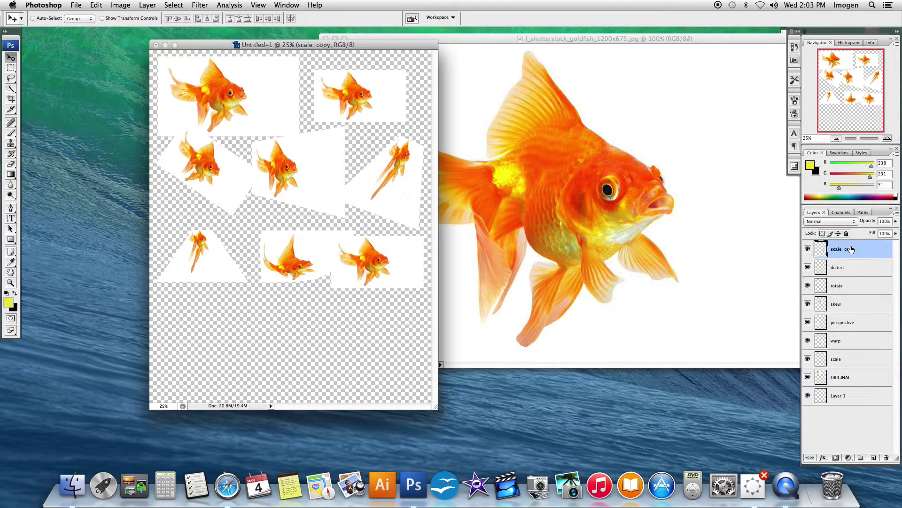
click(96, 6)
mouse_move(124, 179)
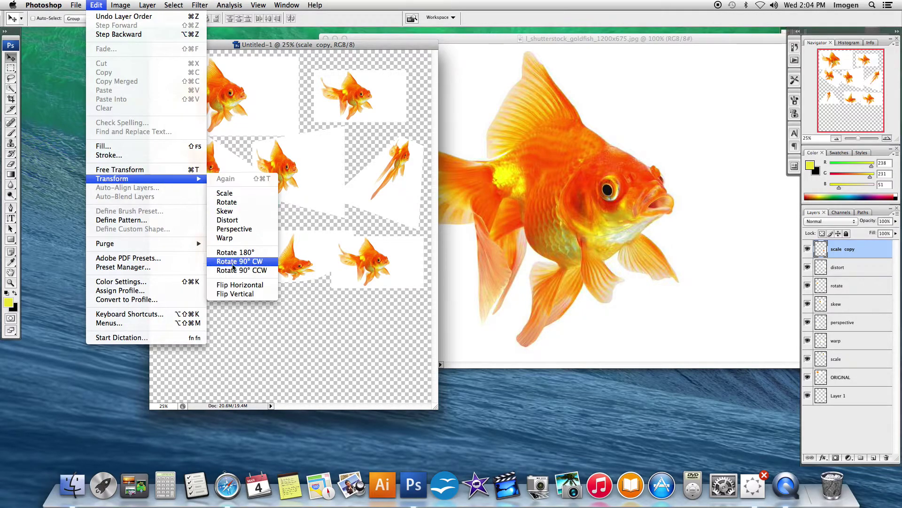
click(233, 285)
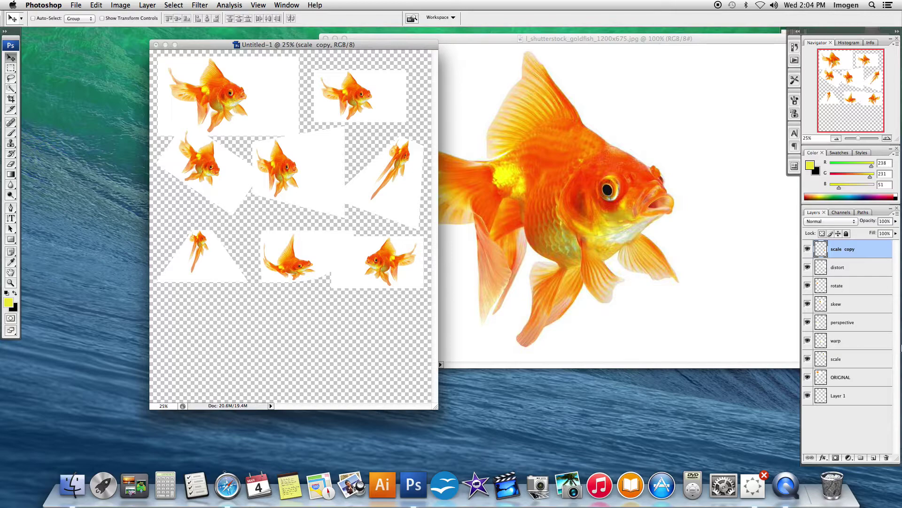
double_click(845, 250)
text(zontal)
key(Return)
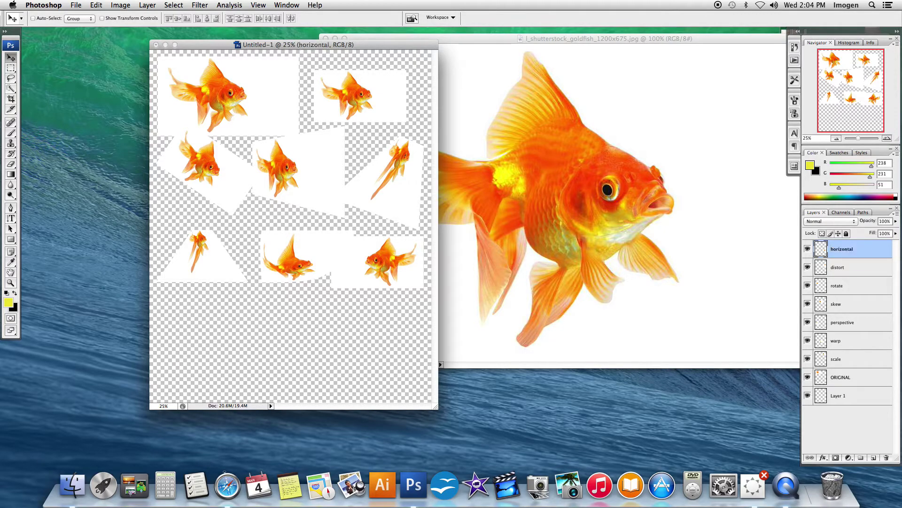
Copy the scale fish to the lower left, flip it vertically, and name the layer vertical
click(842, 359)
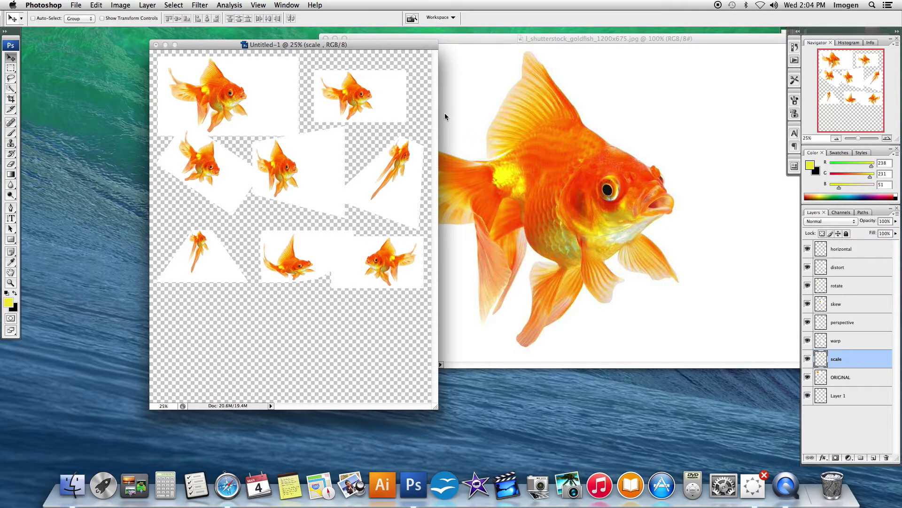
drag(361, 100, 220, 346)
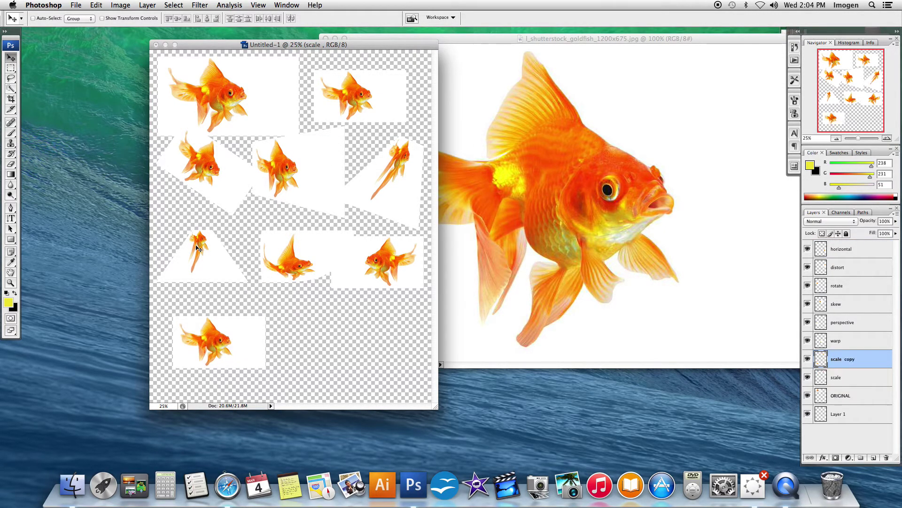
click(95, 5)
mouse_move(132, 179)
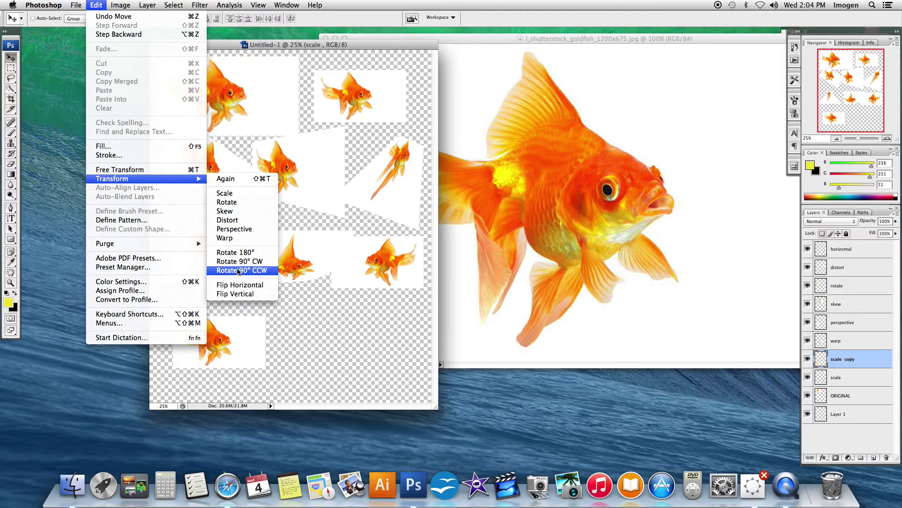
click(240, 294)
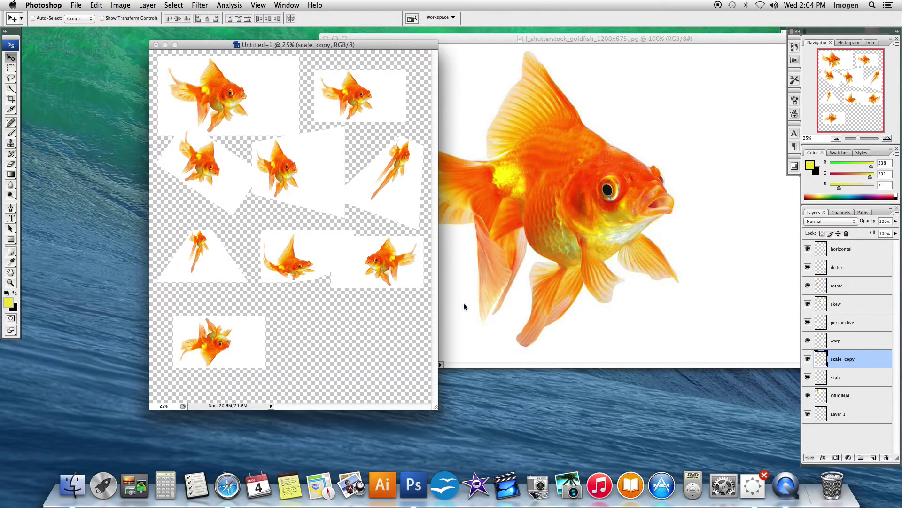
double_click(844, 359)
text(vertical)
key(Return)
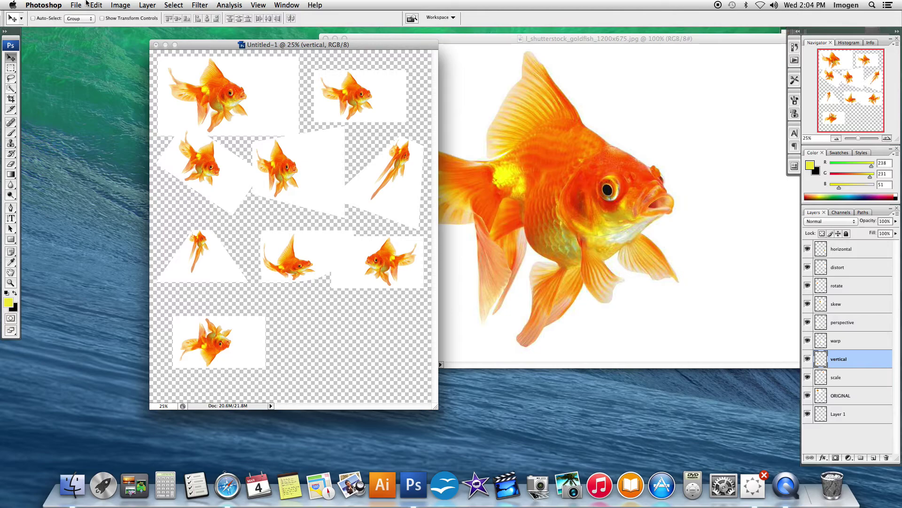